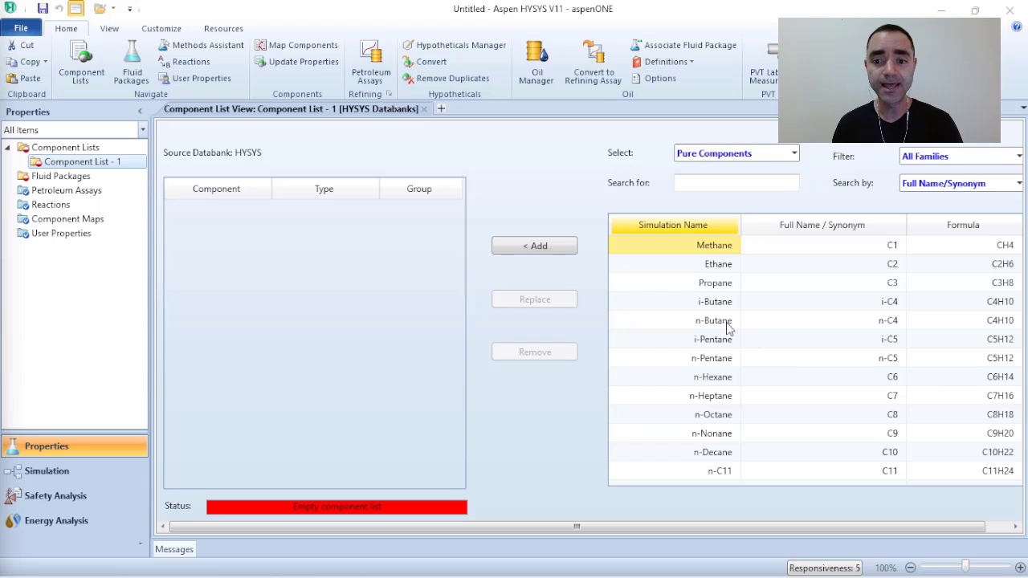
Add Methane, Ethane and Propane as pure components to Component List - 1.
click(537, 248)
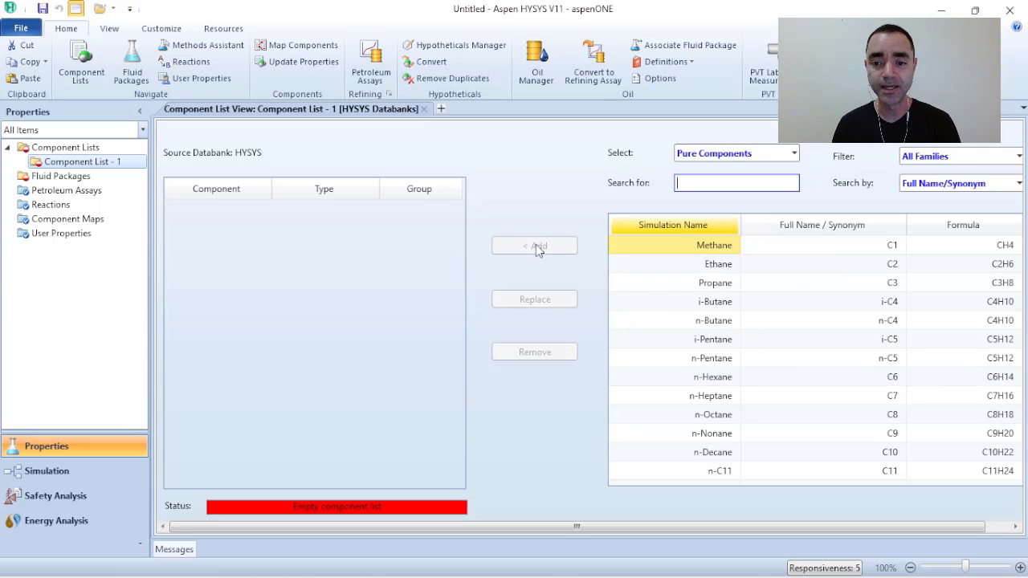
click(537, 248)
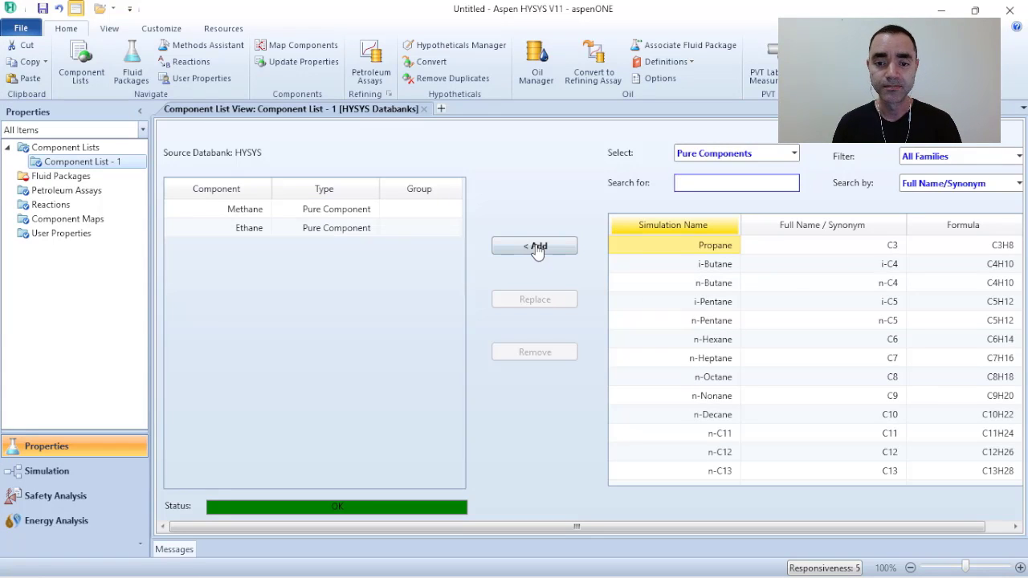
click(537, 248)
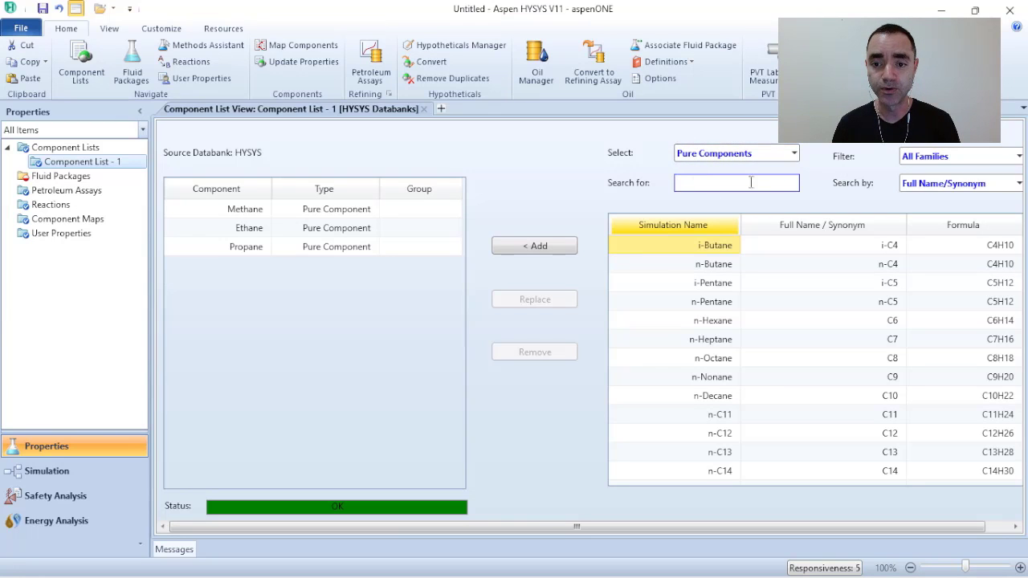
Switch the component selection to Hypothetical and set its method to Create and Edit Hypos.
click(794, 154)
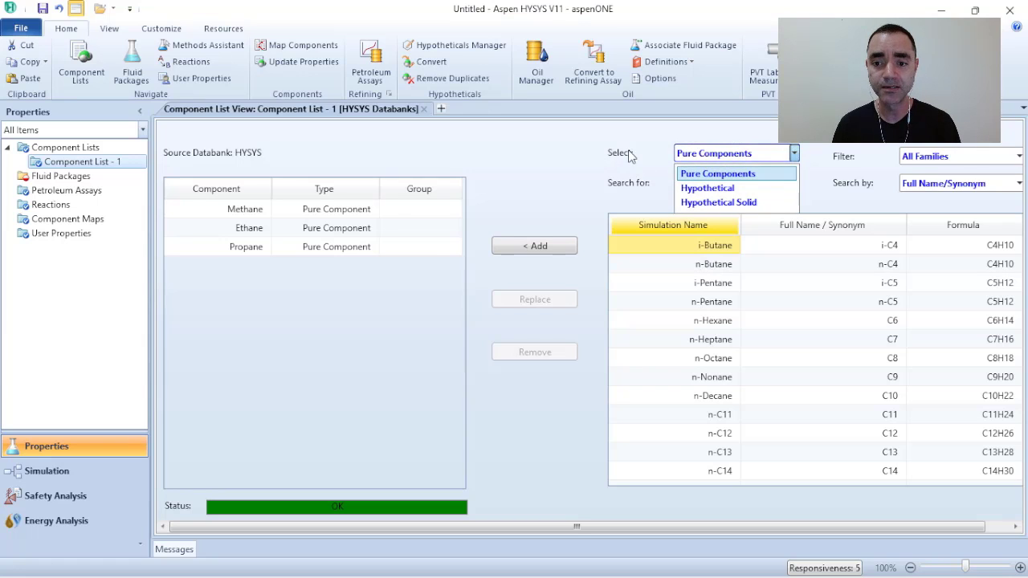
click(696, 189)
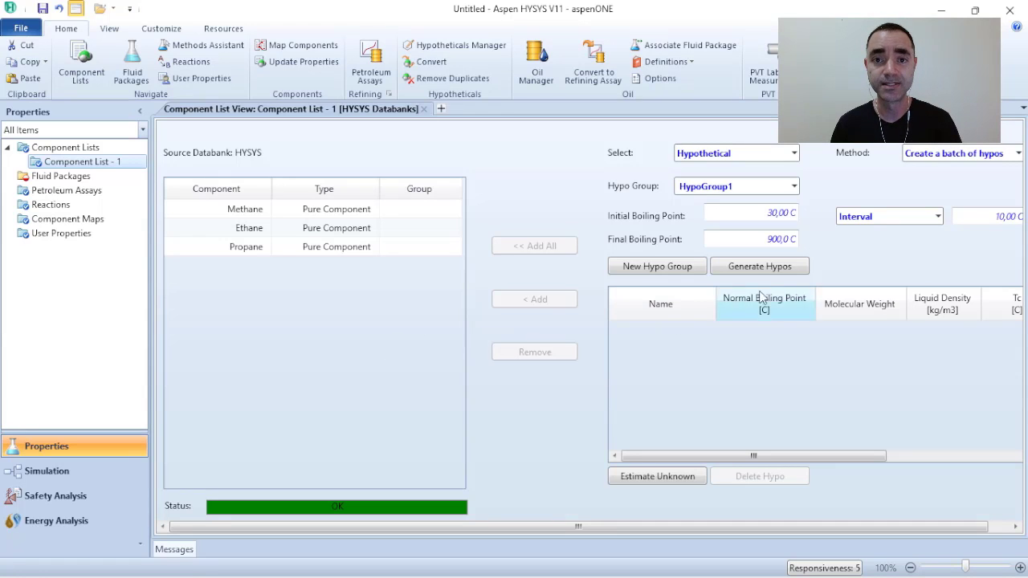
click(1017, 153)
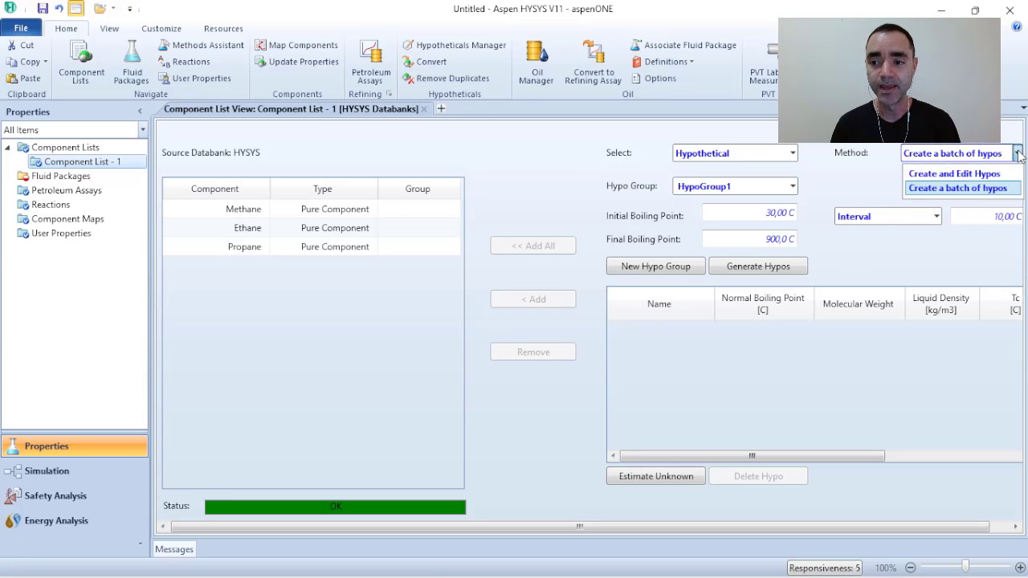
click(955, 178)
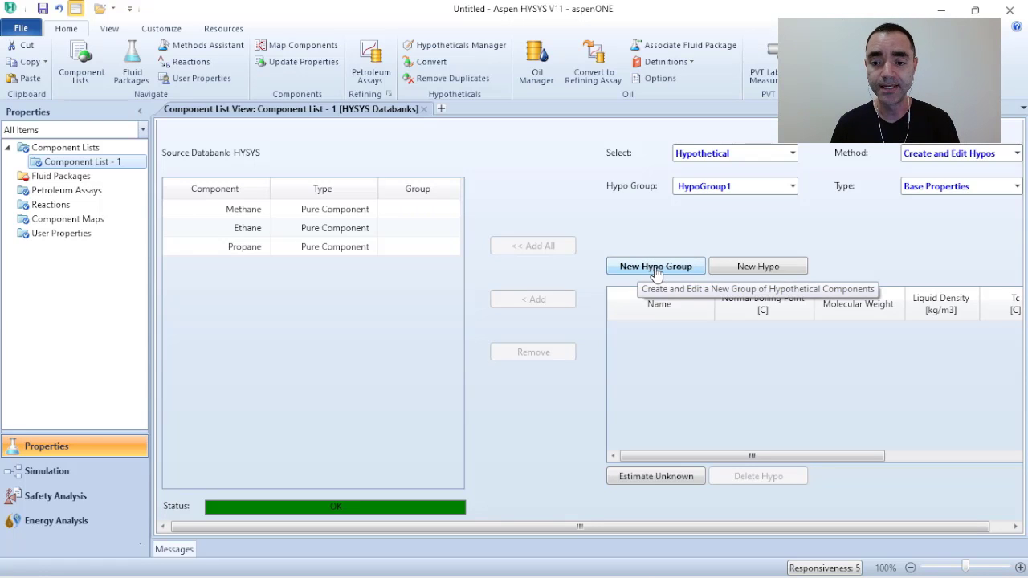
Create a new hypothetical component in HypoGroup1 and name it C7+.
click(764, 273)
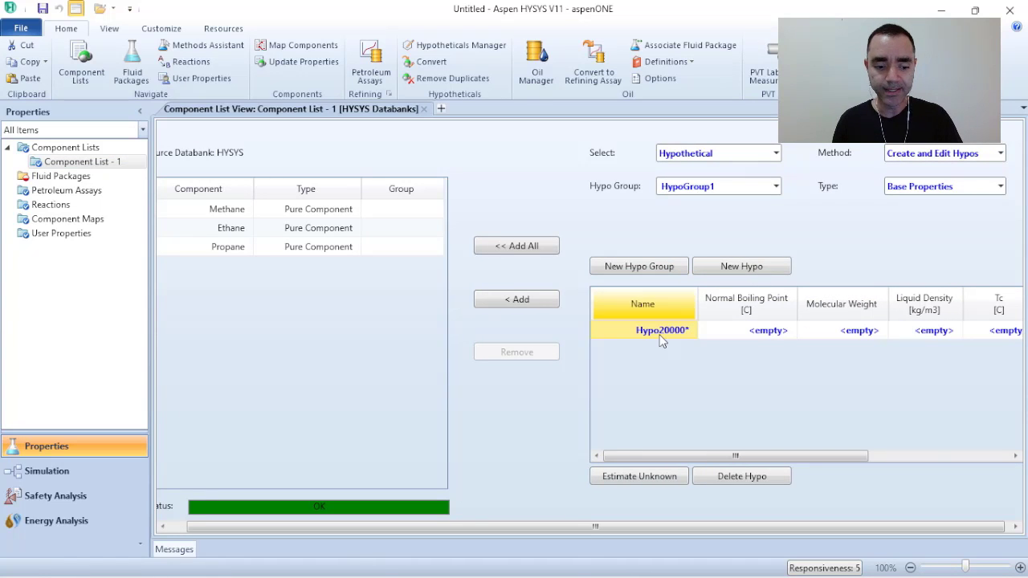
double_click(658, 330)
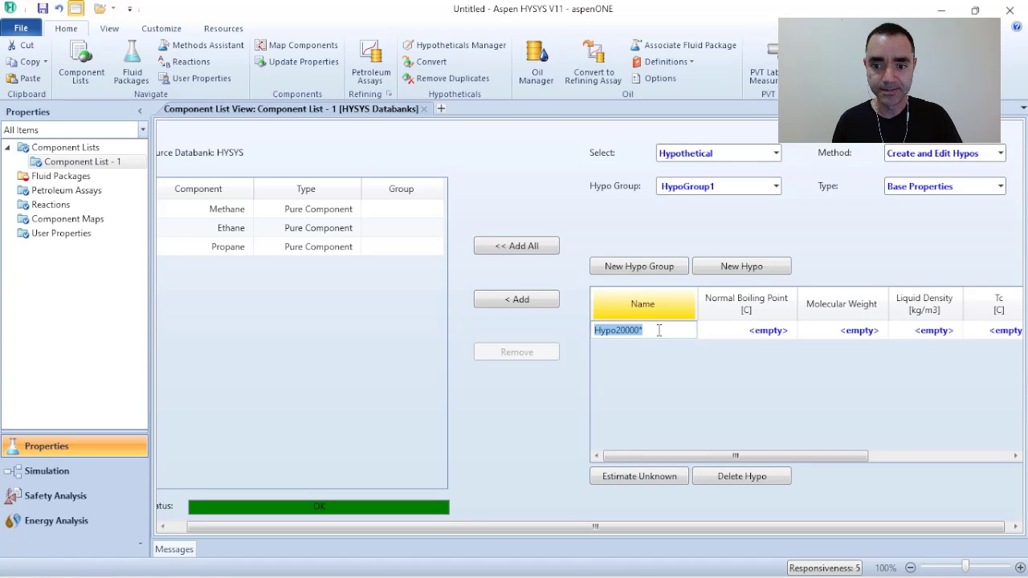
text(C7)
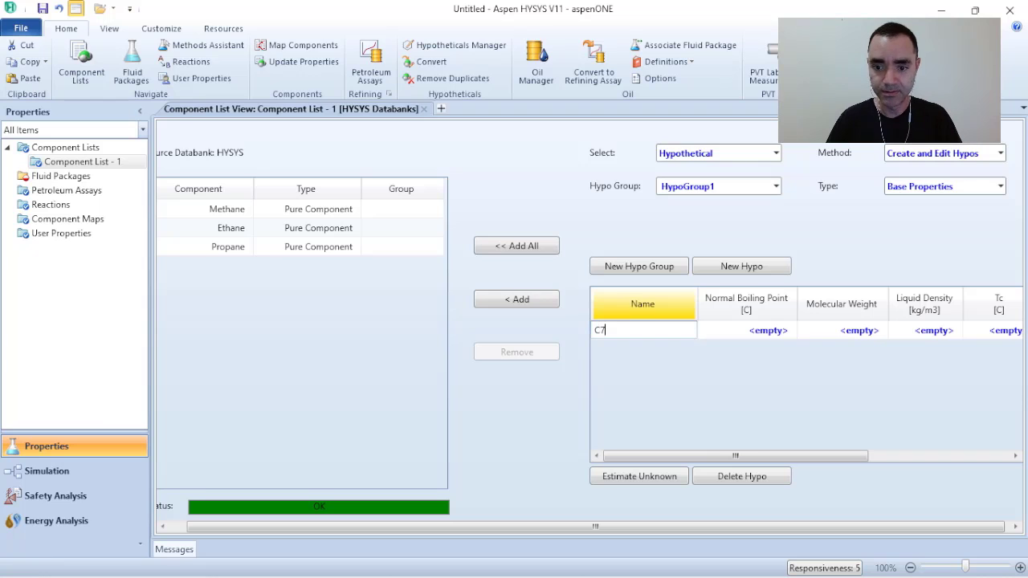
text(+)
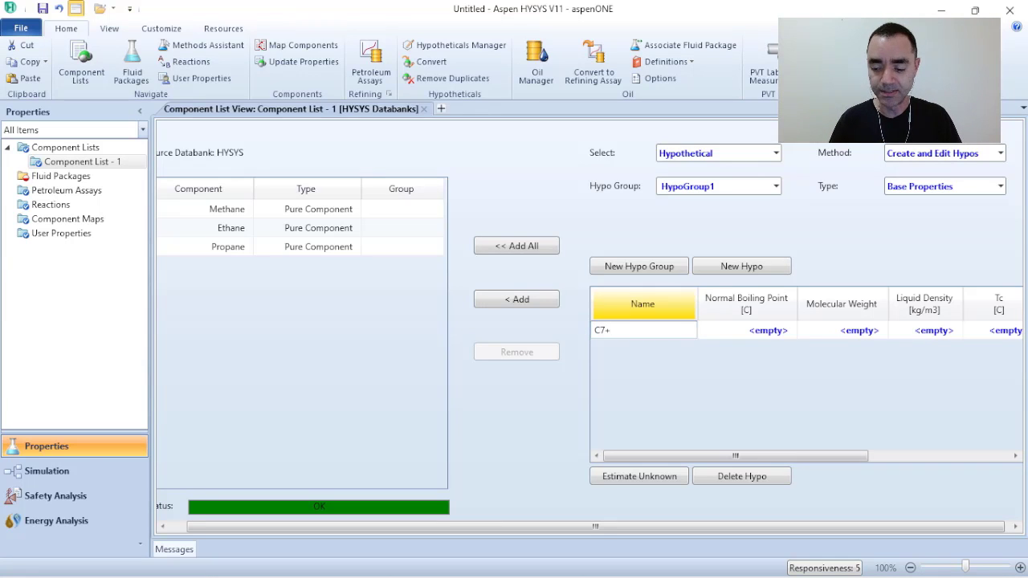
key(Return)
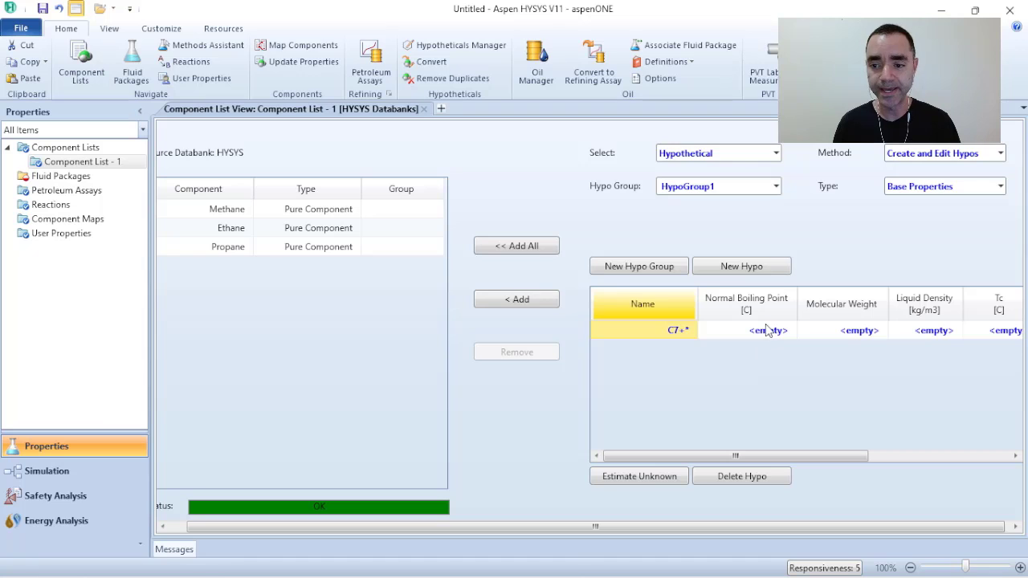
Check which base properties C7+ needs, and look up the average normal boiling point in Table 1 of the C7+ characterization PDF in Acrobat Reader.
click(862, 334)
drag(839, 455, 883, 452)
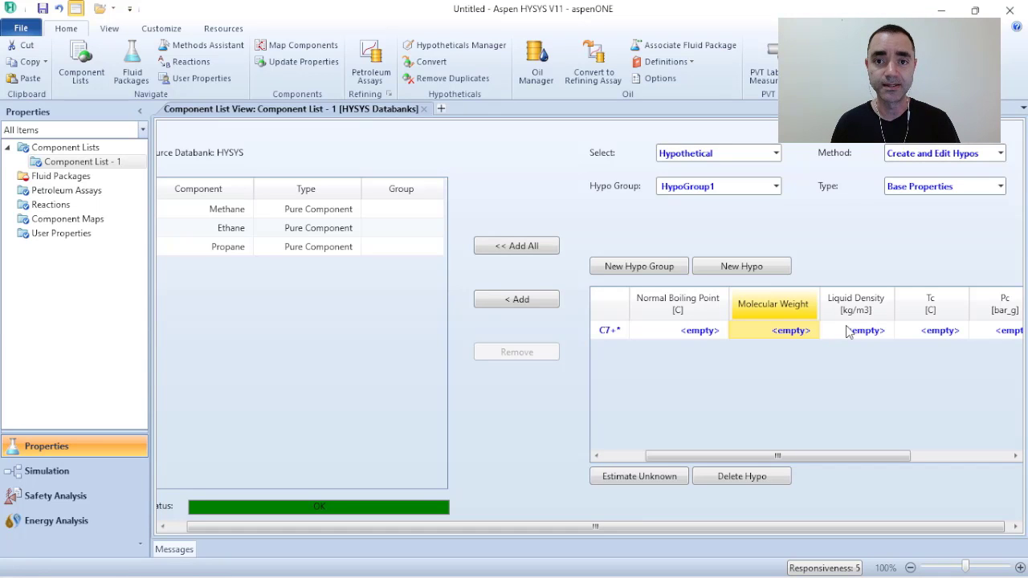
key(alt+Tab)
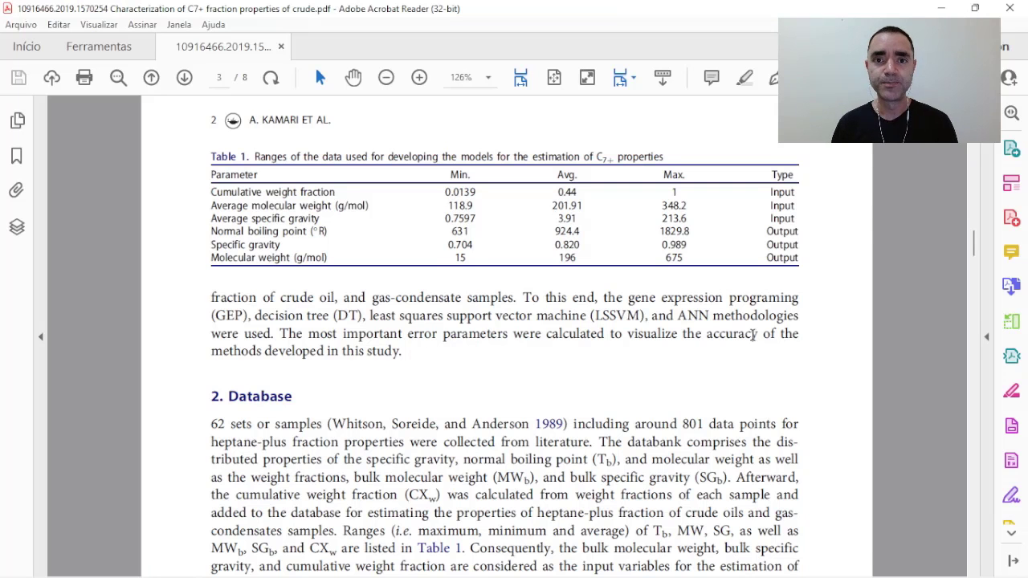
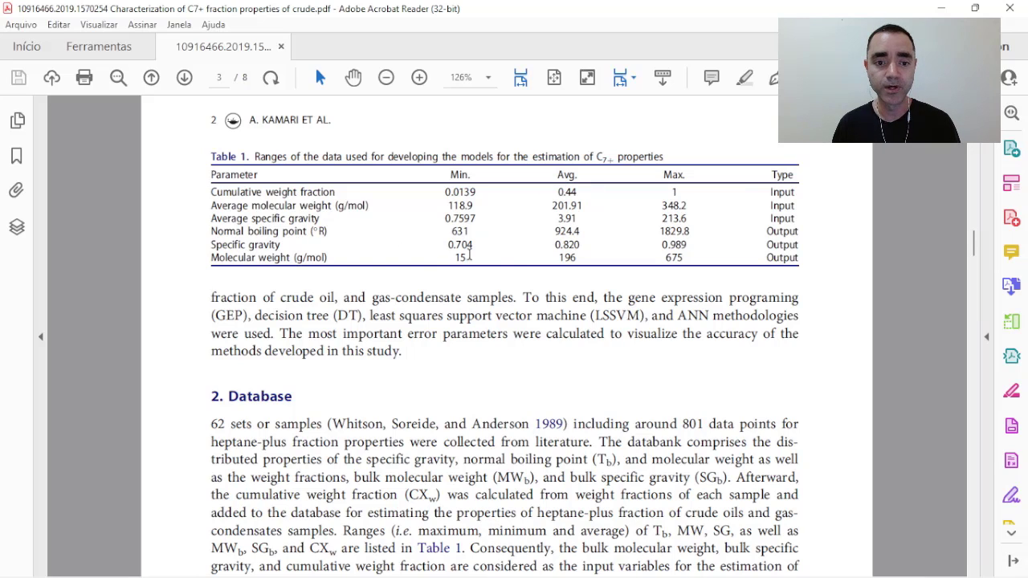
drag(556, 230, 580, 231)
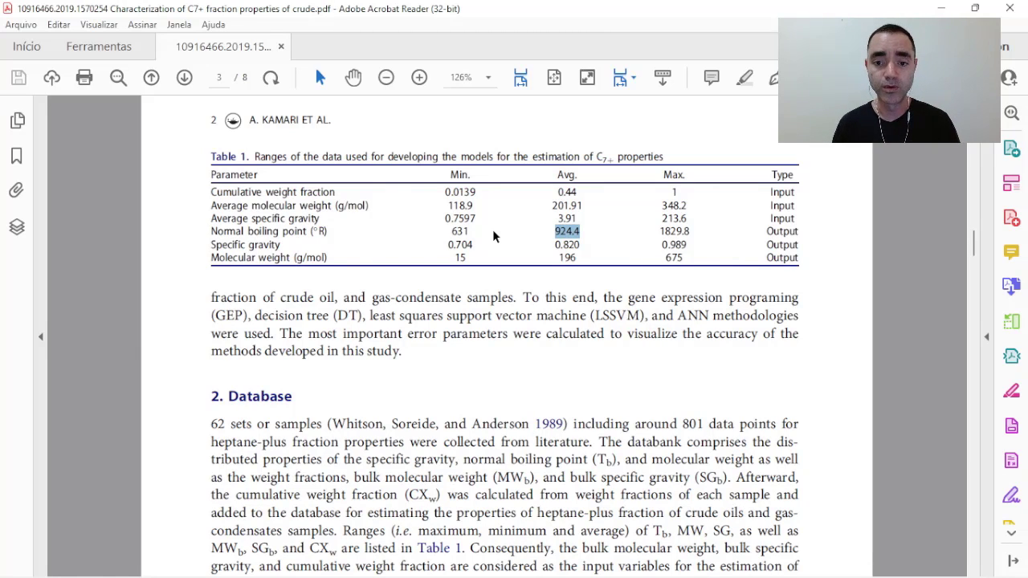
Return to Aspen HYSYS and set the normal boiling point of C7+ to 924 R.
key(alt+Tab)
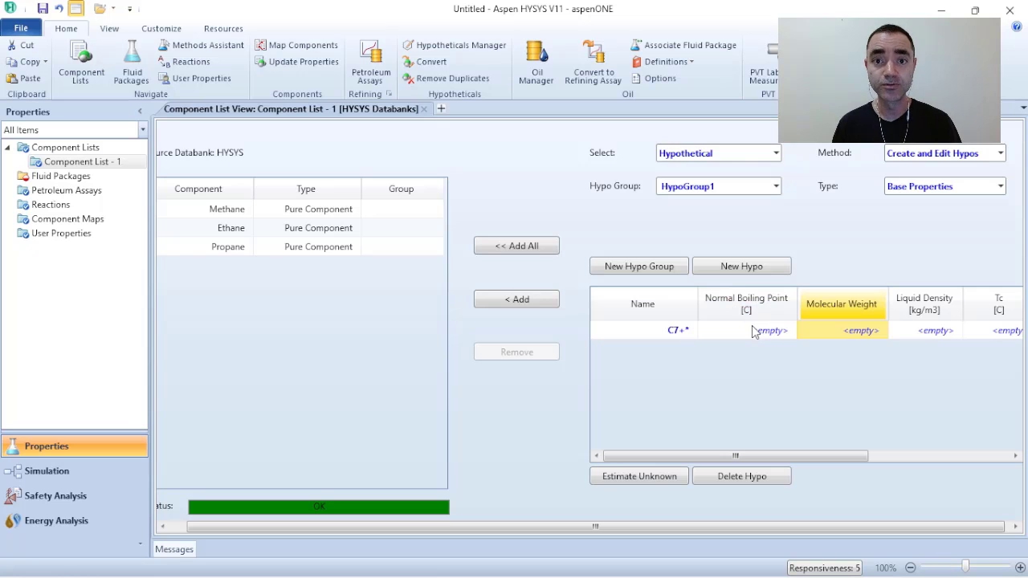
click(757, 336)
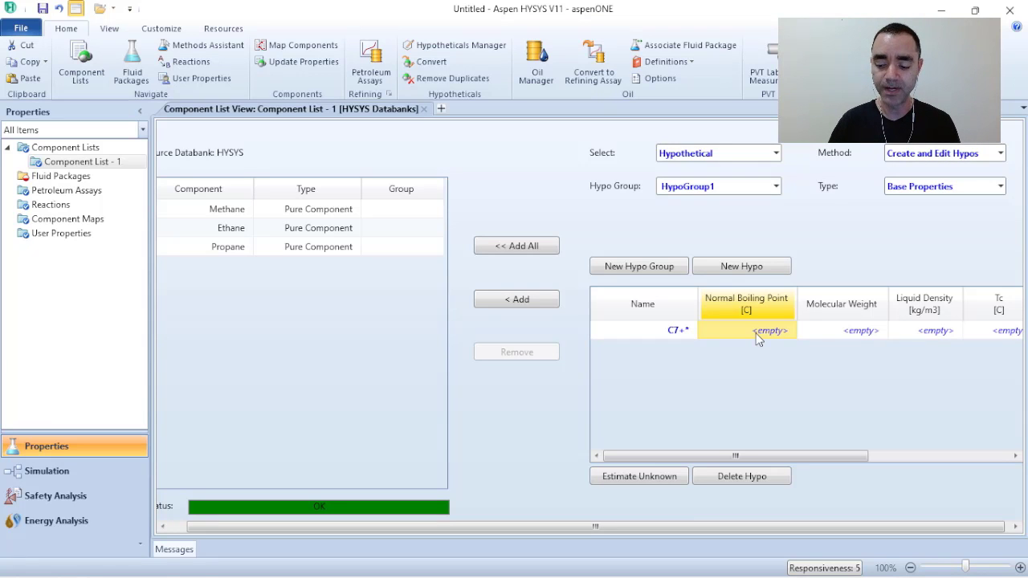
text(240)
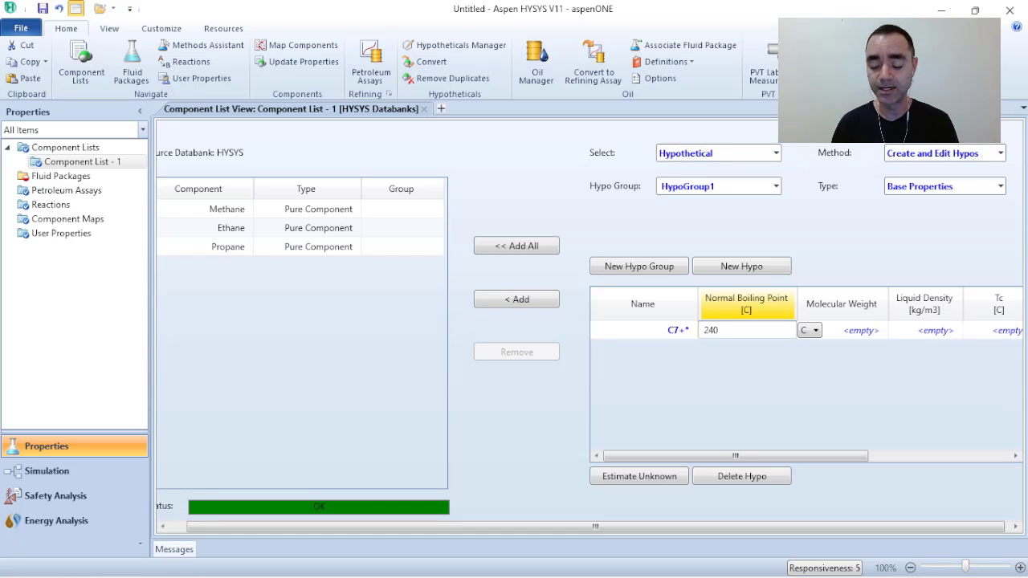
click(816, 331)
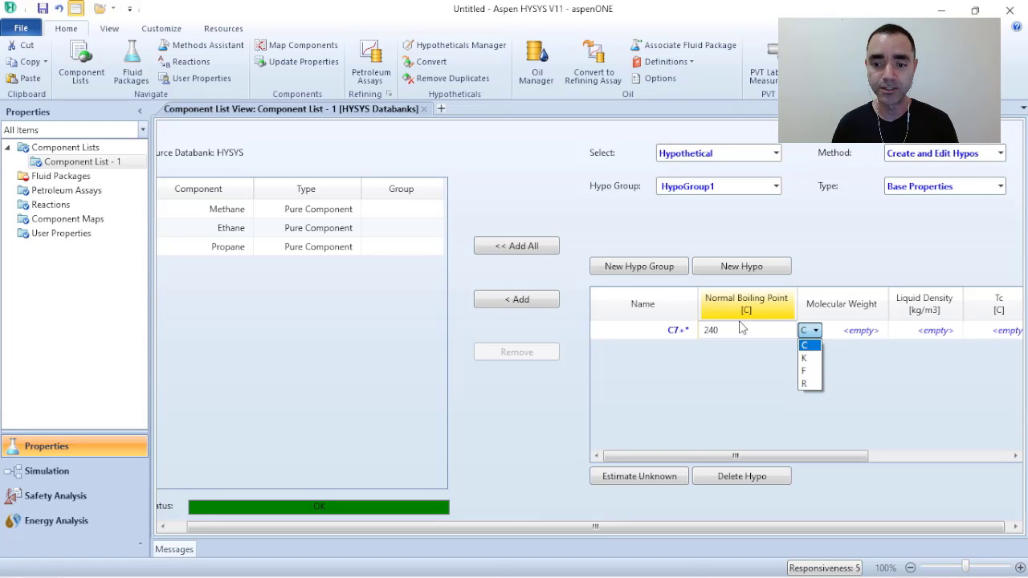
click(767, 335)
text(924)
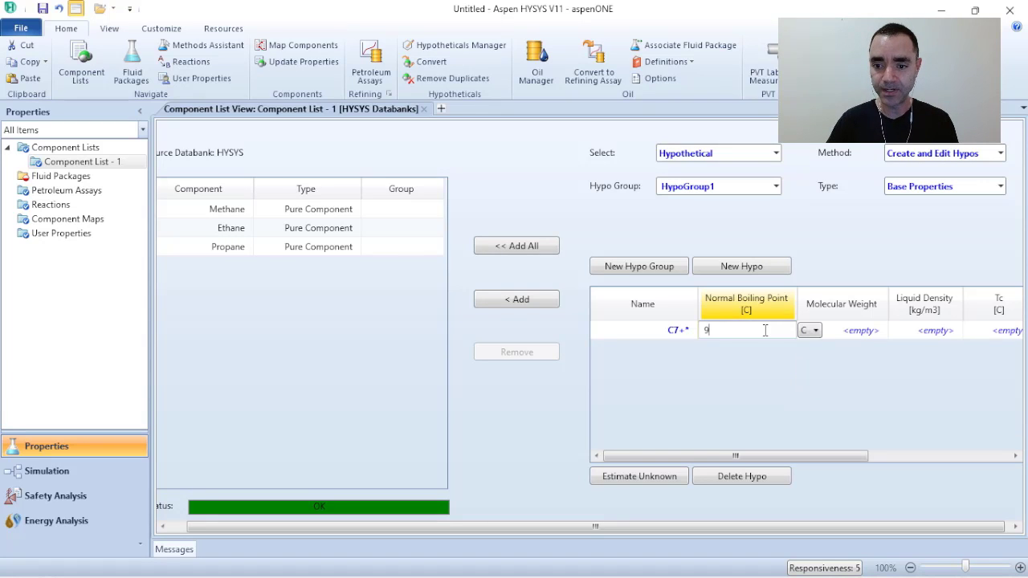
click(816, 331)
click(806, 384)
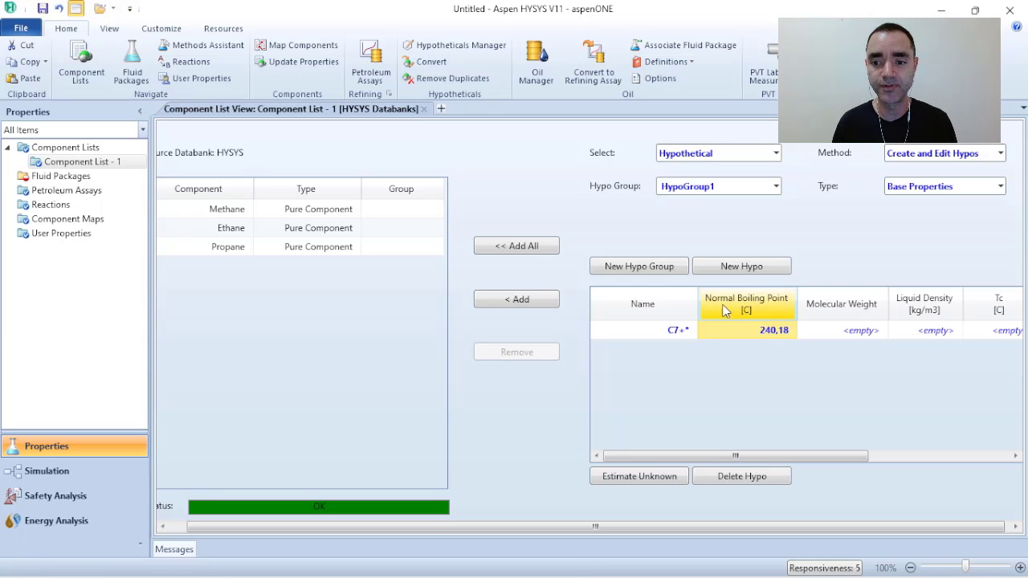
Estimate the unknown properties of C7+ and compare them with Table 1 of the PDF in Acrobat Reader, then return to Aspen HYSYS.
click(654, 480)
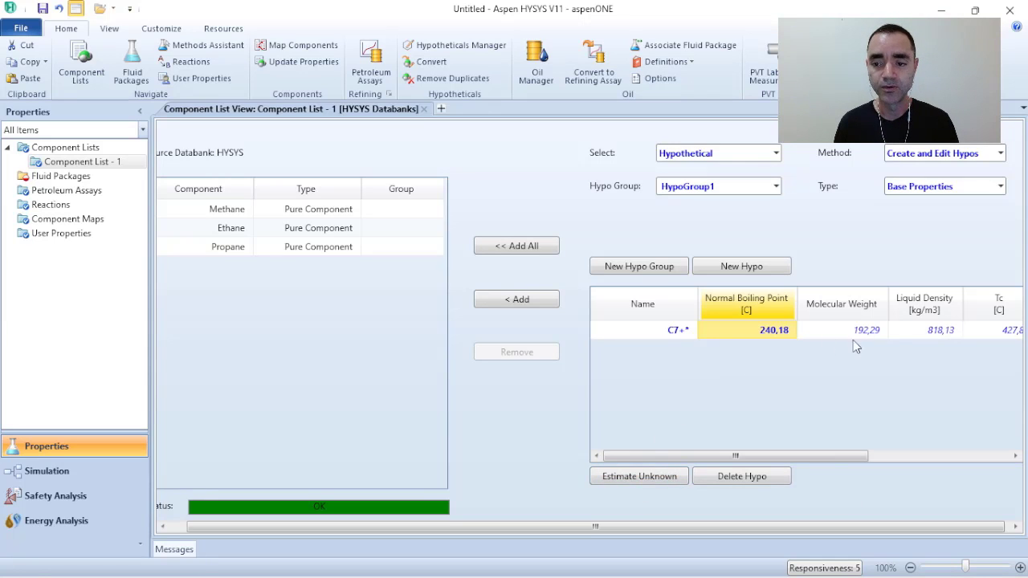
drag(826, 456, 984, 457)
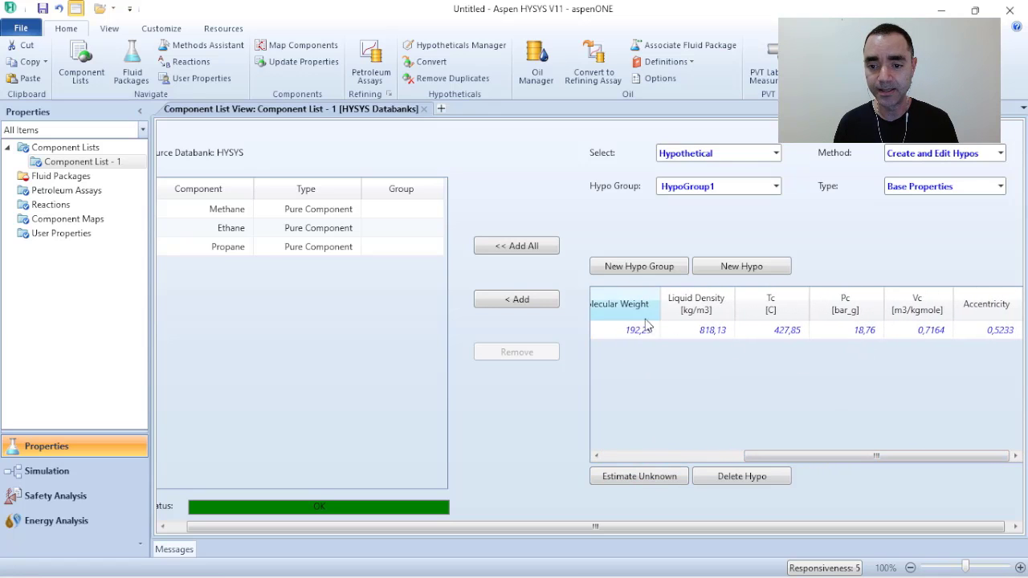
mouse_move(792, 334)
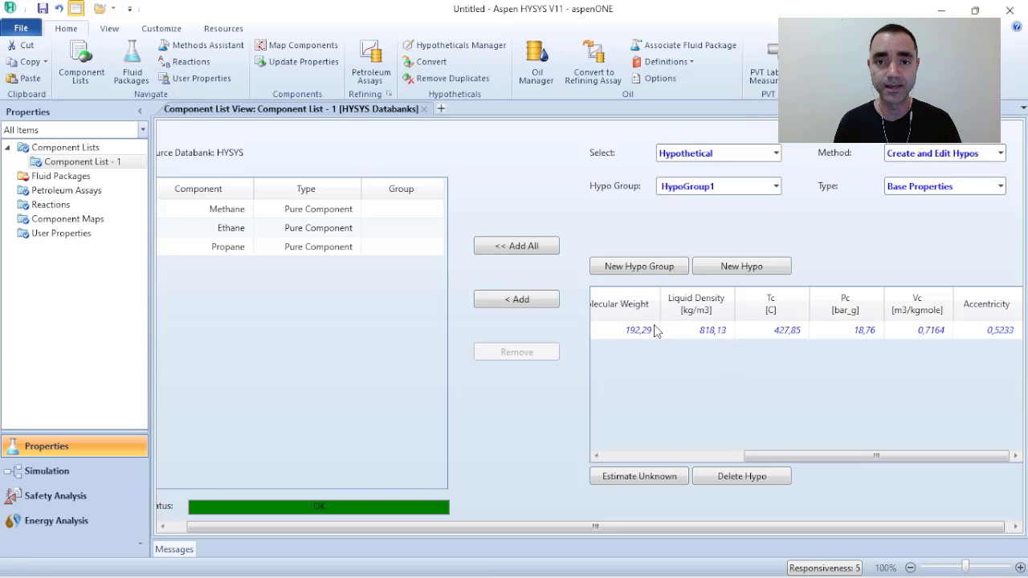
drag(775, 455, 655, 455)
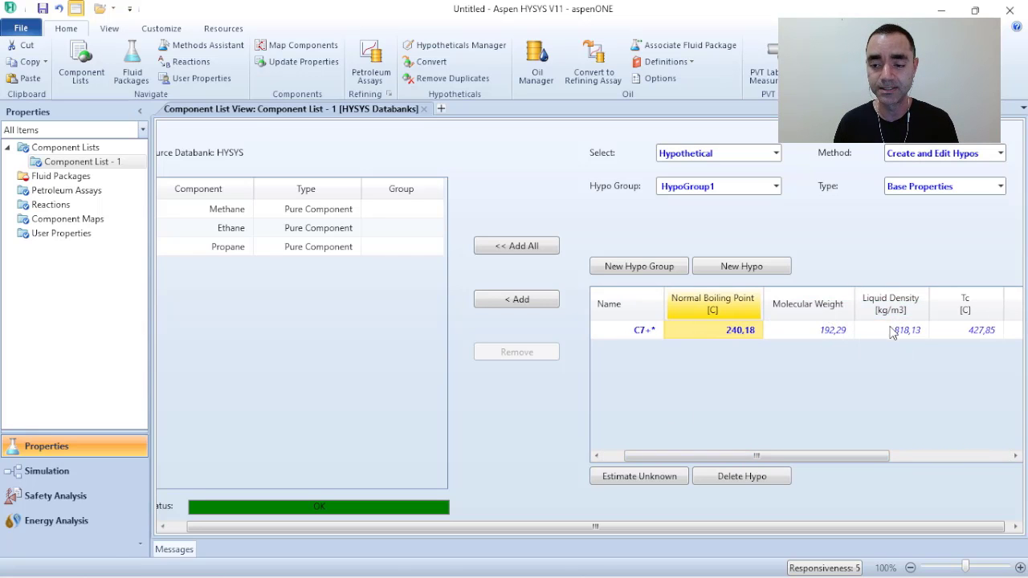
key(alt+Tab)
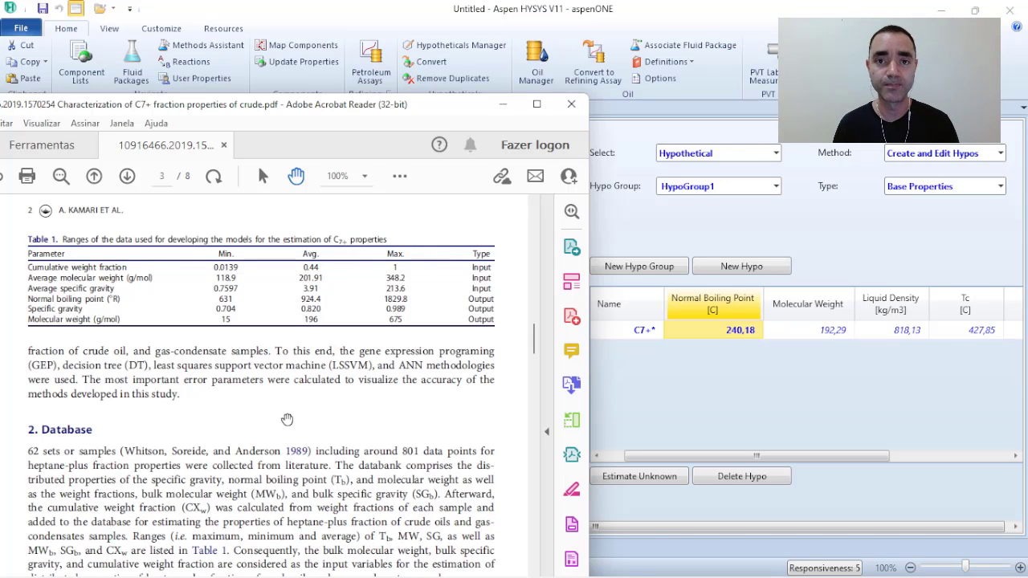
click(501, 106)
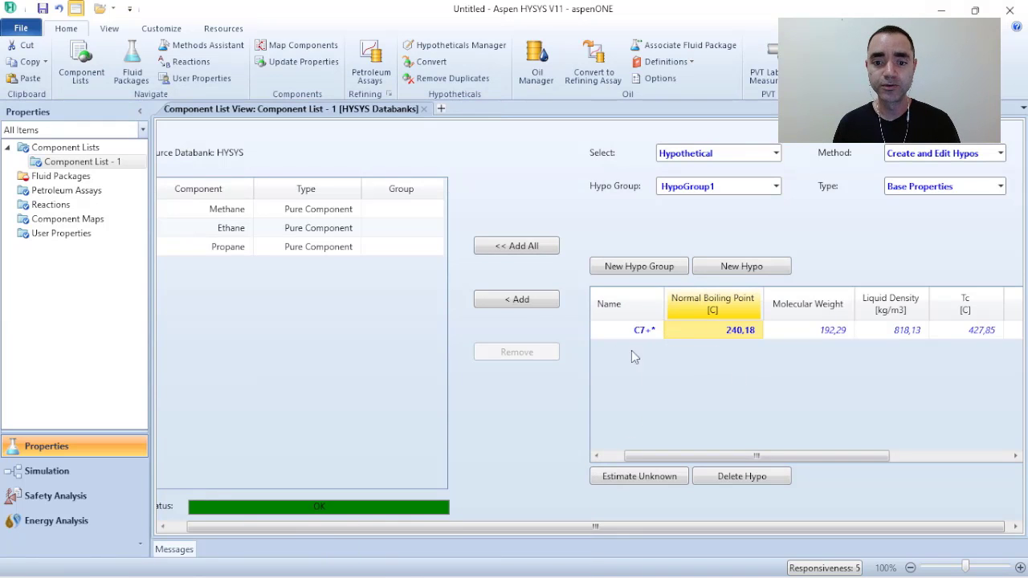
Add the C7+ hypothetical to Component List - 1.
click(614, 333)
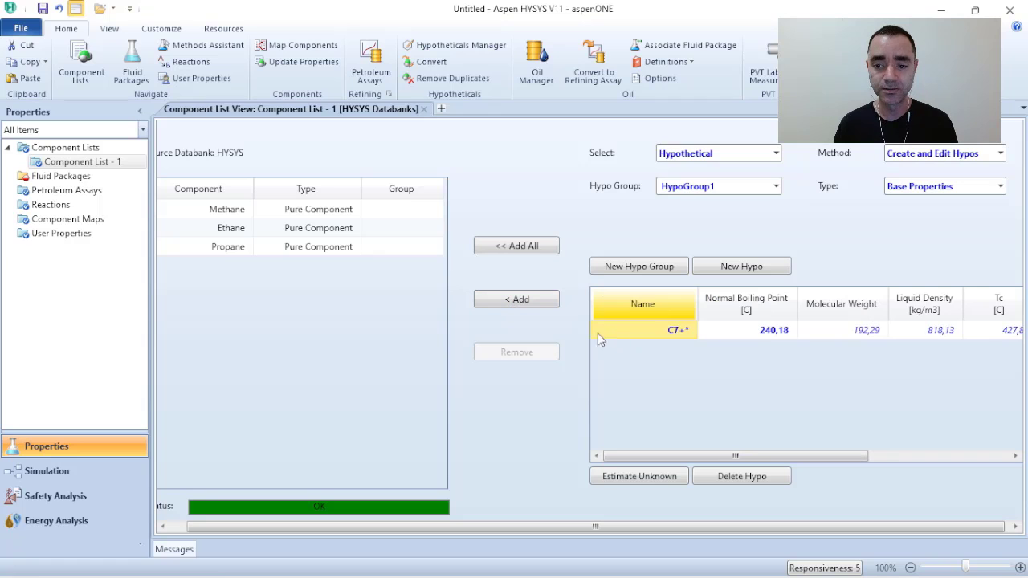
click(514, 299)
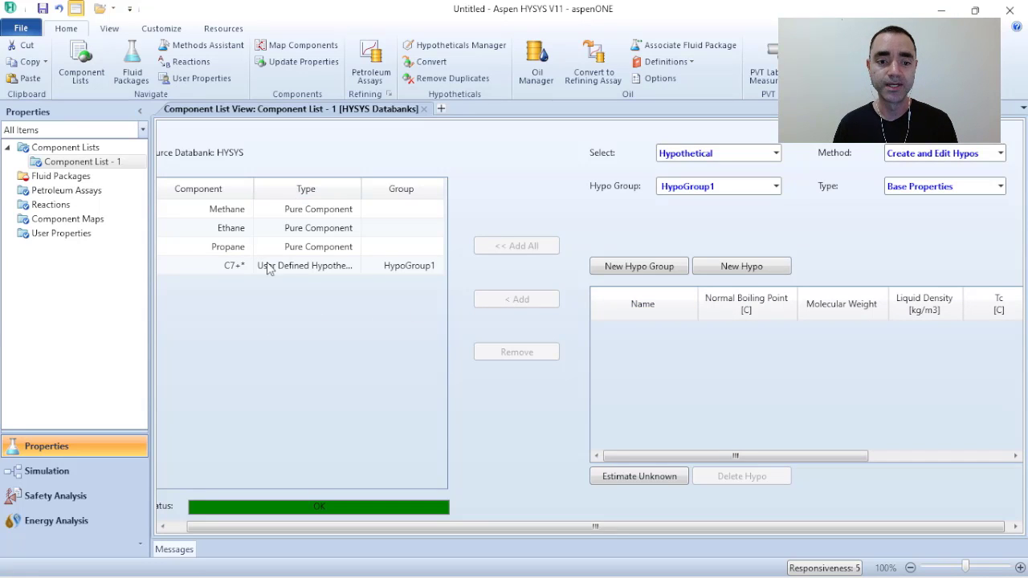